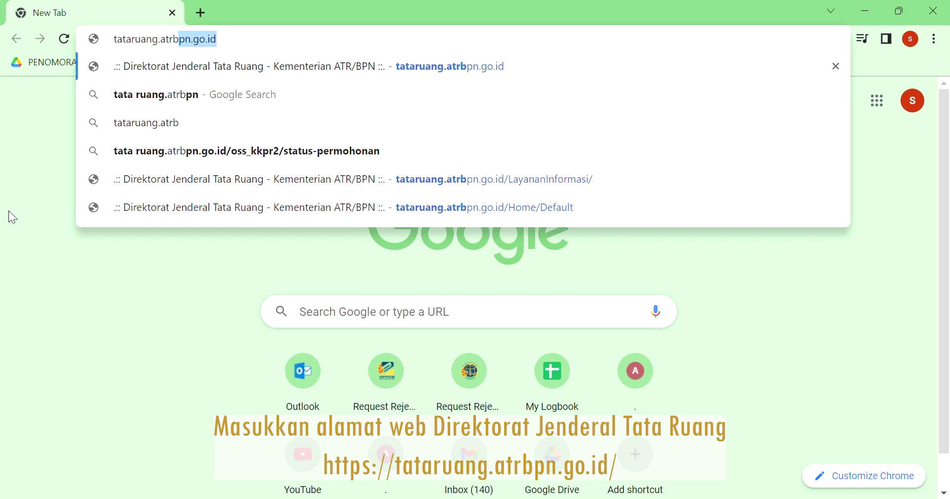
Load the website tataruang.atrbpn.go.id and open RTR Online from its home page.
type("go.id")
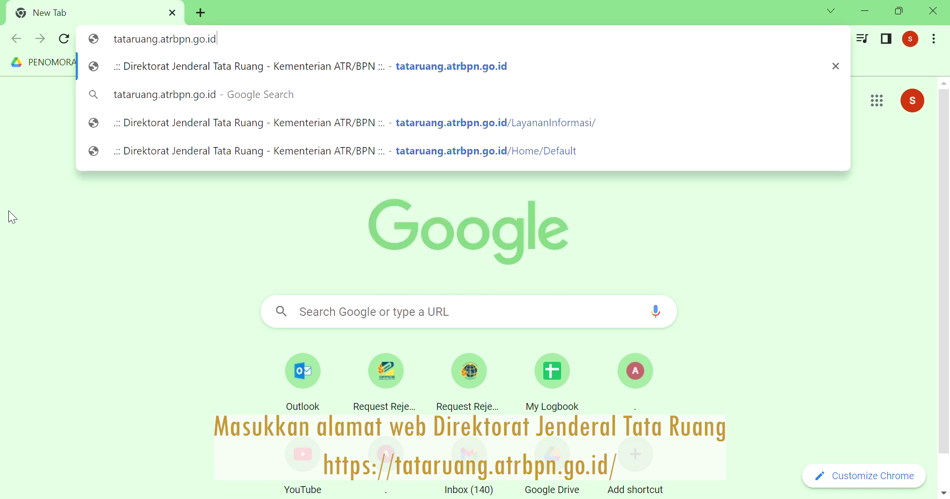
key("Return")
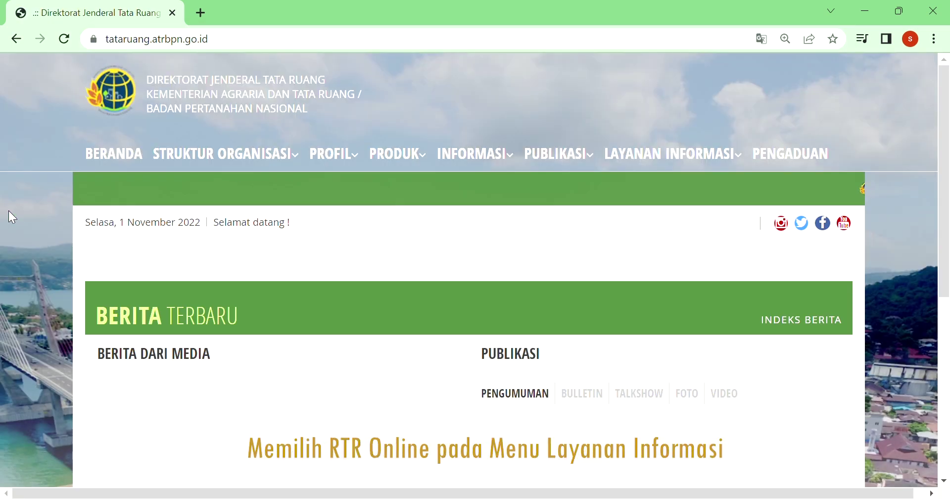
mouse_move(652, 162)
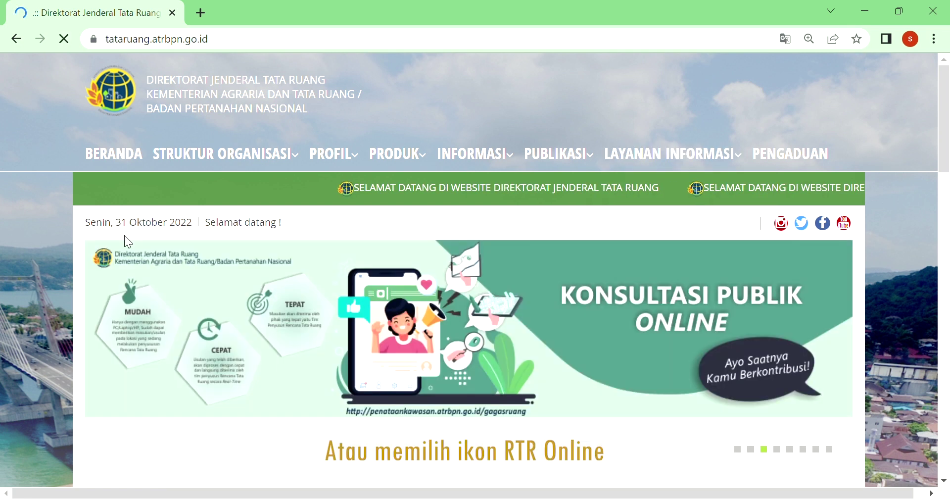
scroll(134, 267, "down", 3)
scroll(133, 268, "down", 2)
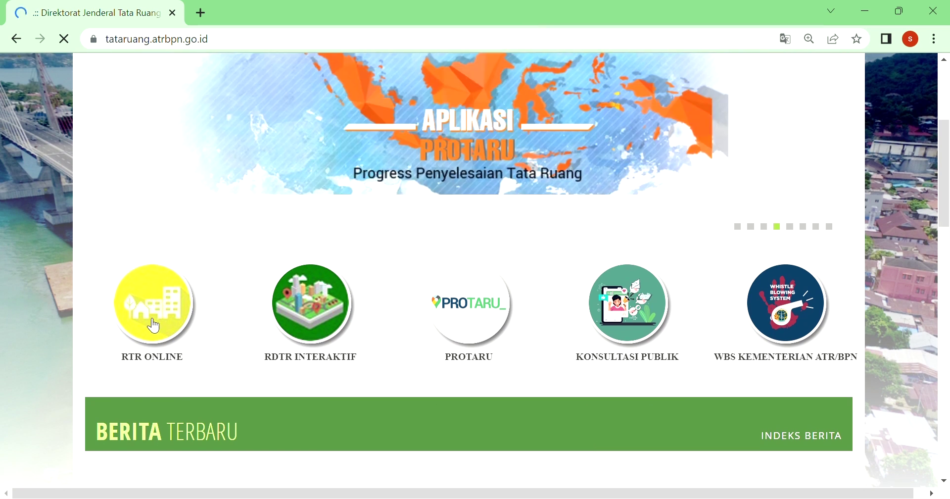
left_click(153, 324)
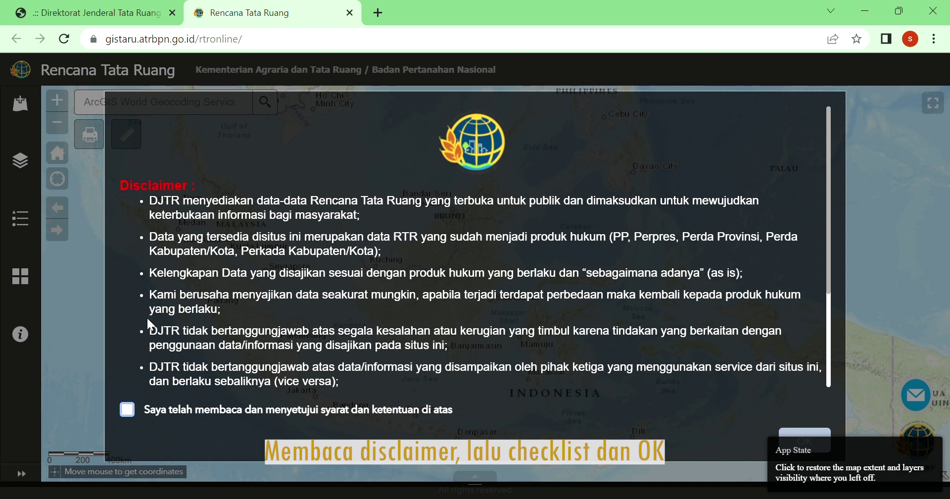
Agree to the disclaimer's terms and conditions and confirm to enter the map.
left_click(130, 415)
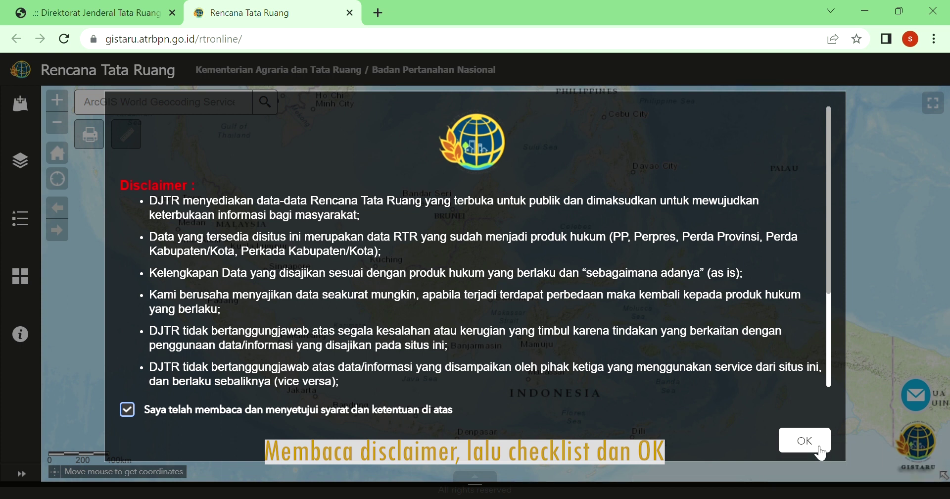
left_click(806, 441)
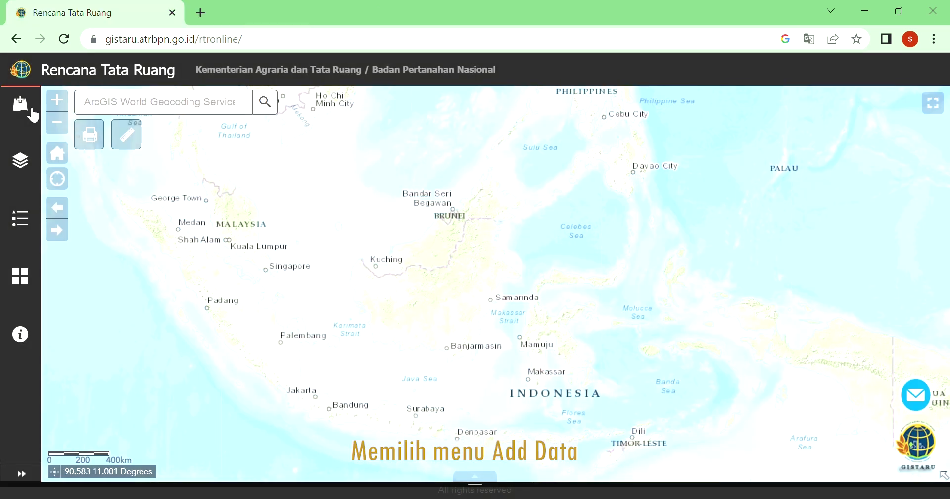
For adding ATR data, set the RTR category to DAERAH and the RTR type to RTRW KABUPATEN/KOTA.
left_click(21, 104)
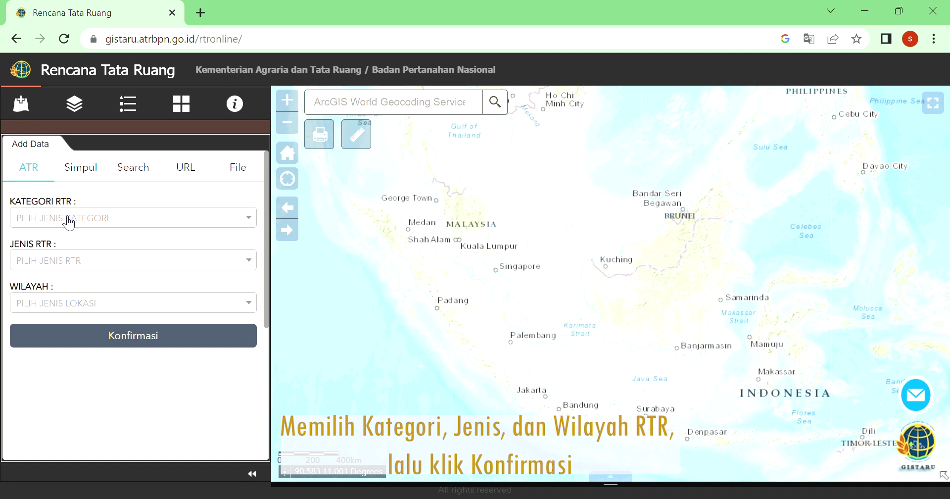
left_click(70, 223)
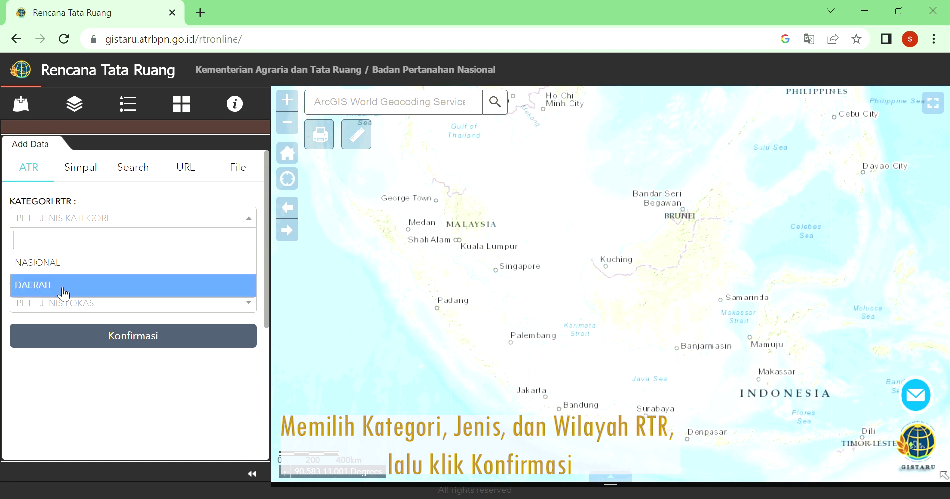
left_click(64, 285)
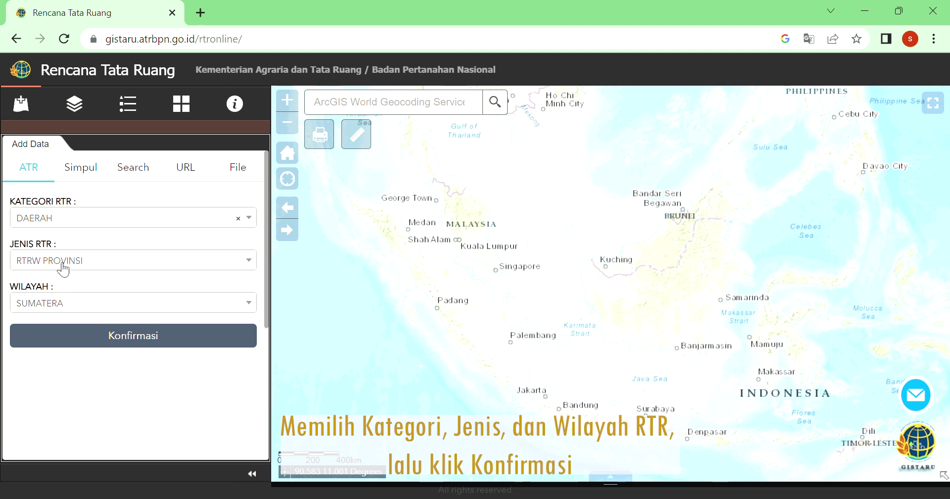
left_click(62, 267)
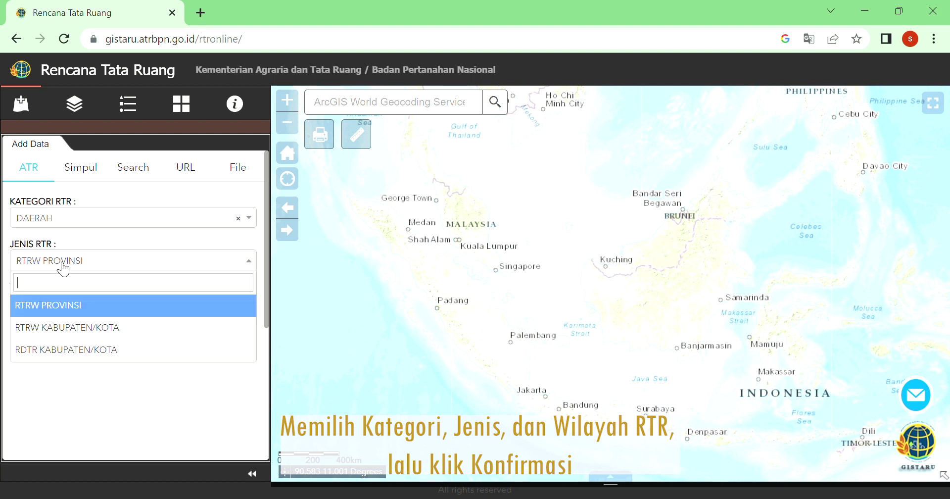
left_click(60, 328)
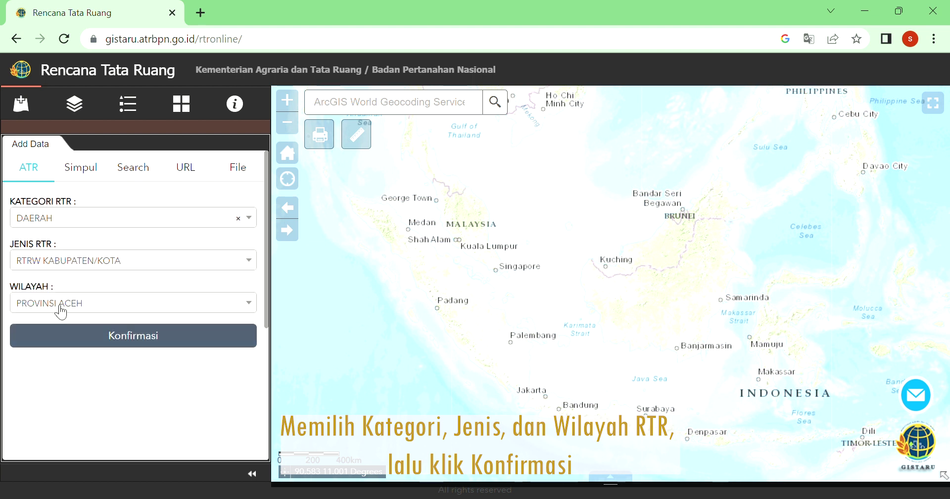
Confirm PROVINSI JAWA TENGAH as the region and add its RTRW KAB/KOTA Pola Ruang data to the map.
left_click(61, 310)
type("jawa")
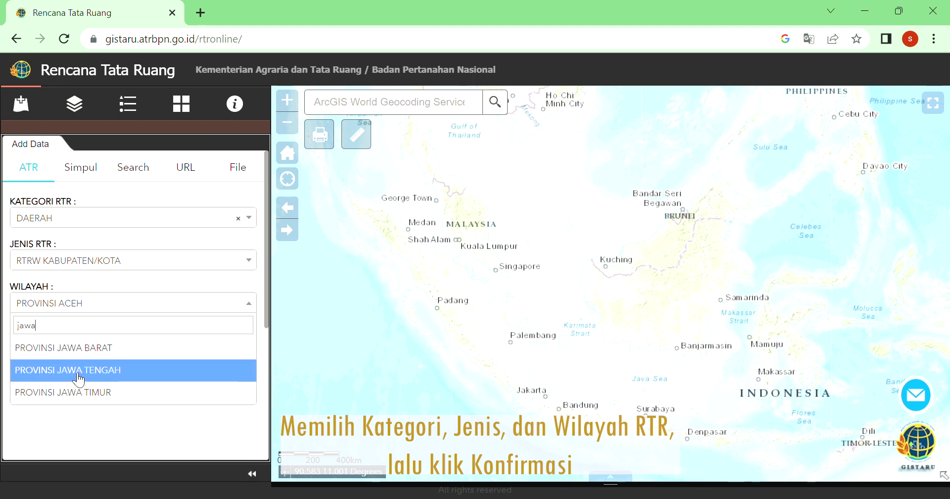
left_click(79, 380)
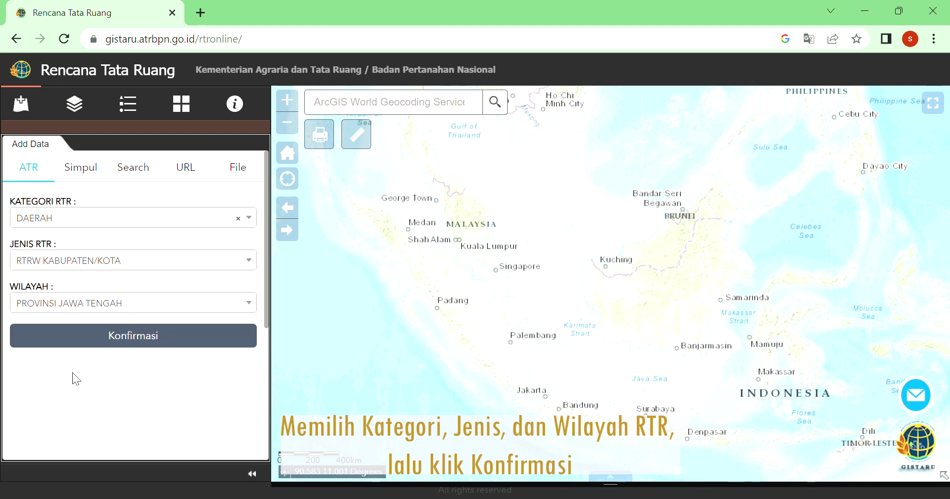
left_click(84, 346)
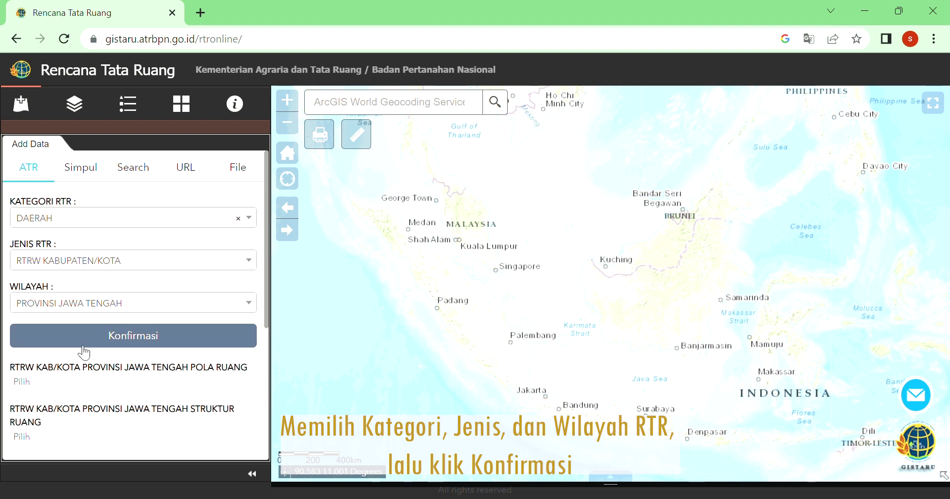
left_click(32, 381)
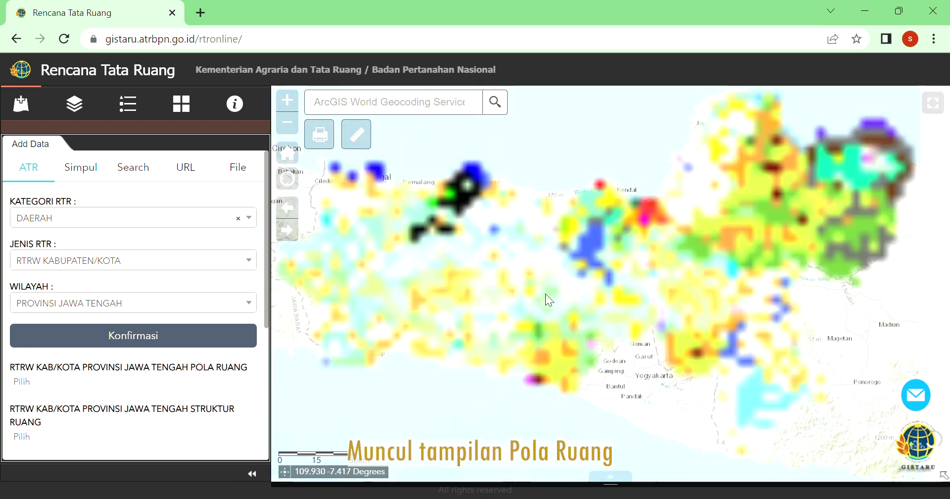
left_click_drag(506, 279, 512, 317)
Expand the _3300_JAWA_TENGAH_PR_PERDA layer in the layer list and zoom the map to its _3321_DEMAK sublayer.
left_click(74, 110)
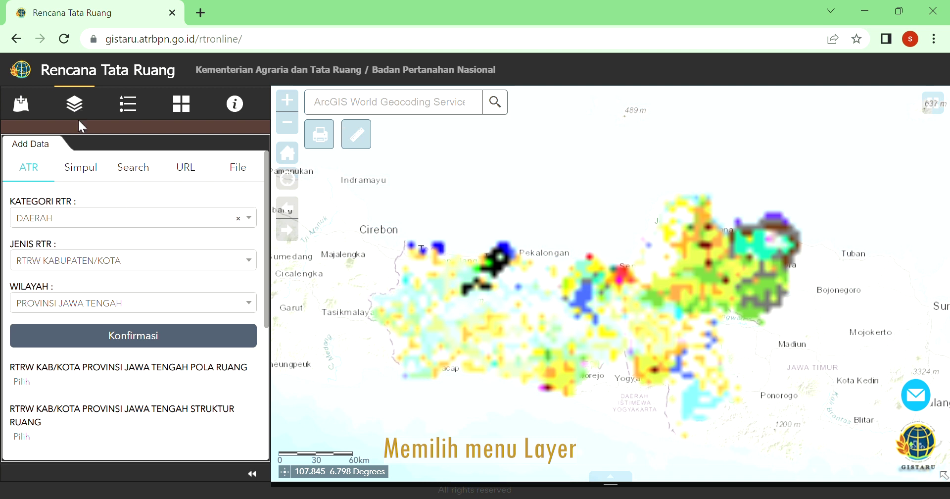
left_click(88, 106)
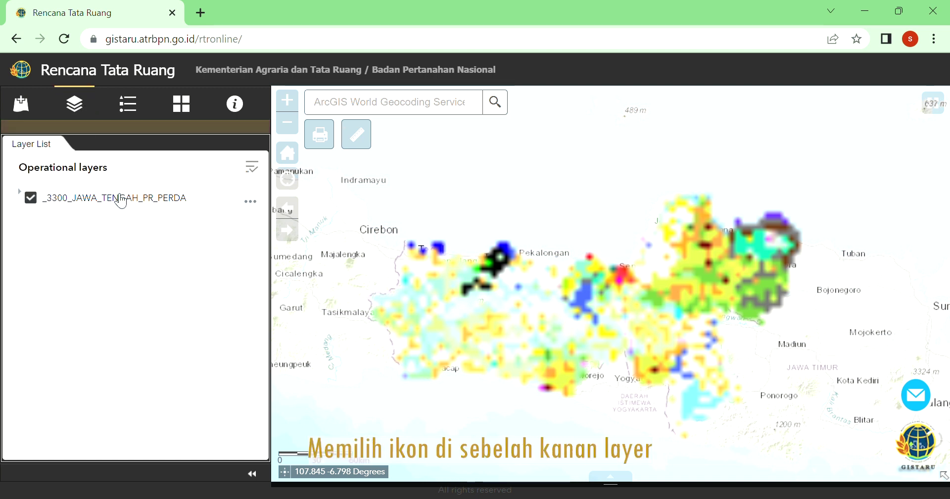
left_click(24, 194)
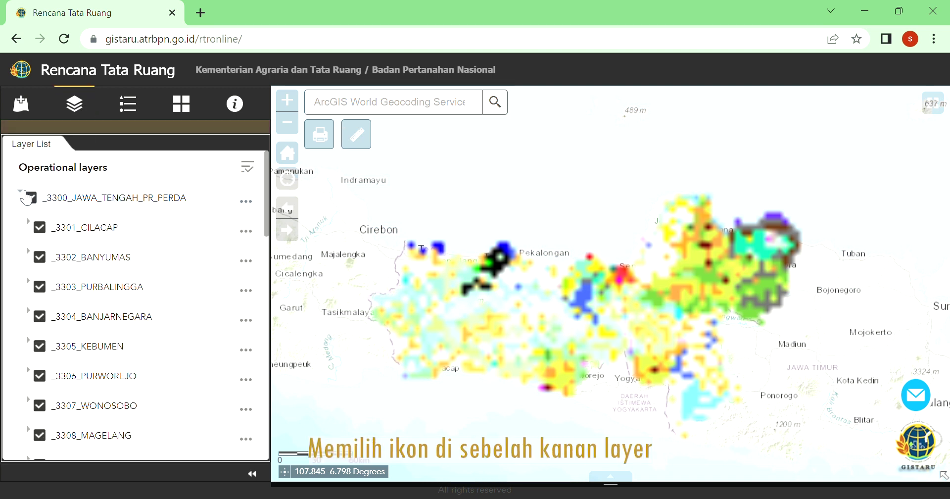
scroll(221, 296, "down", 3)
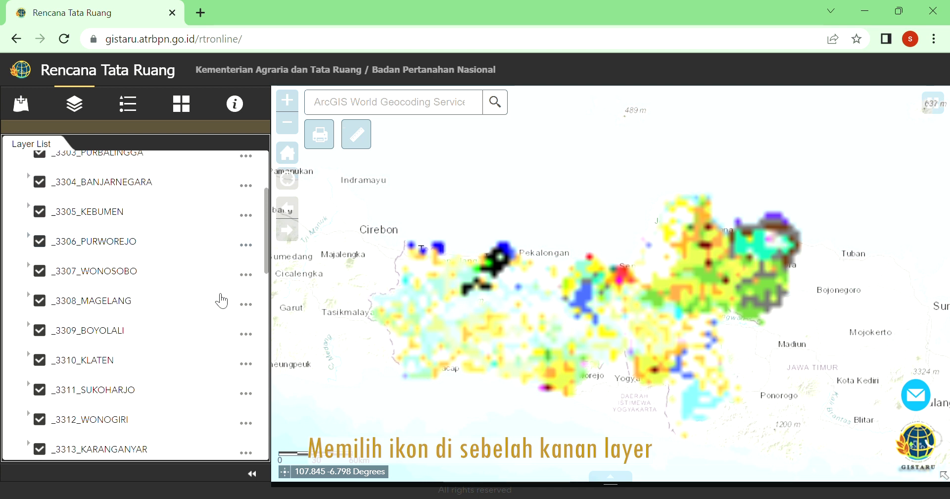
scroll(221, 300, "down", 8)
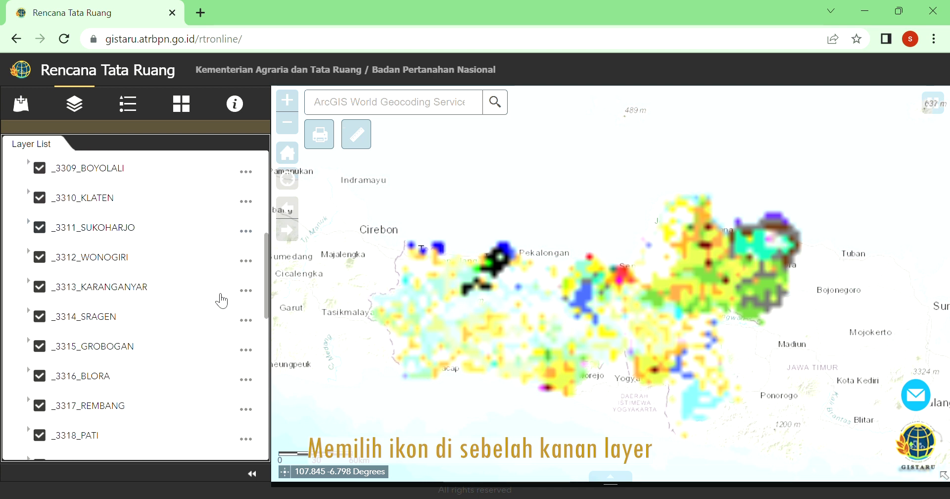
scroll(222, 300, "down", 5)
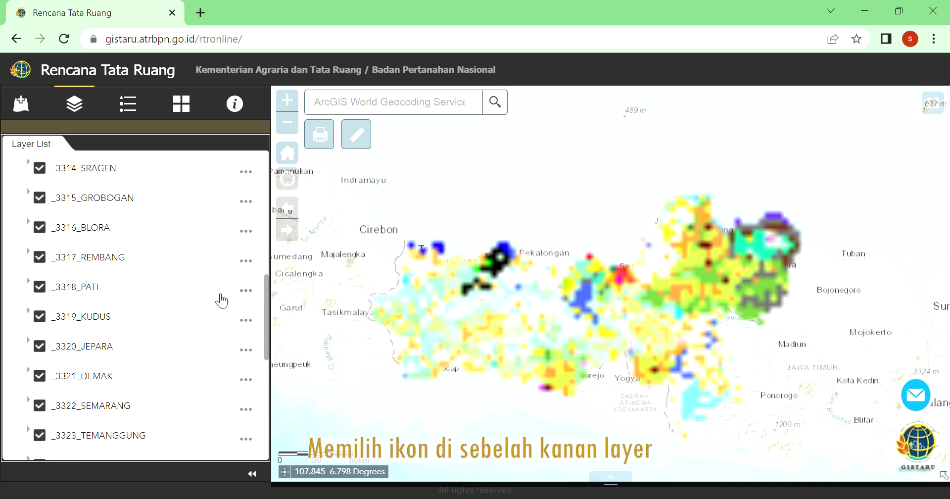
scroll(221, 300, "down", 3)
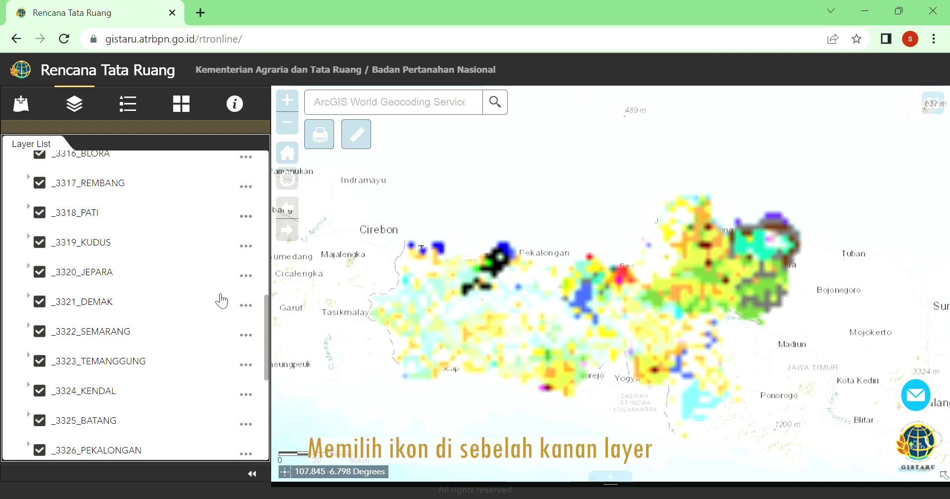
left_click(246, 305)
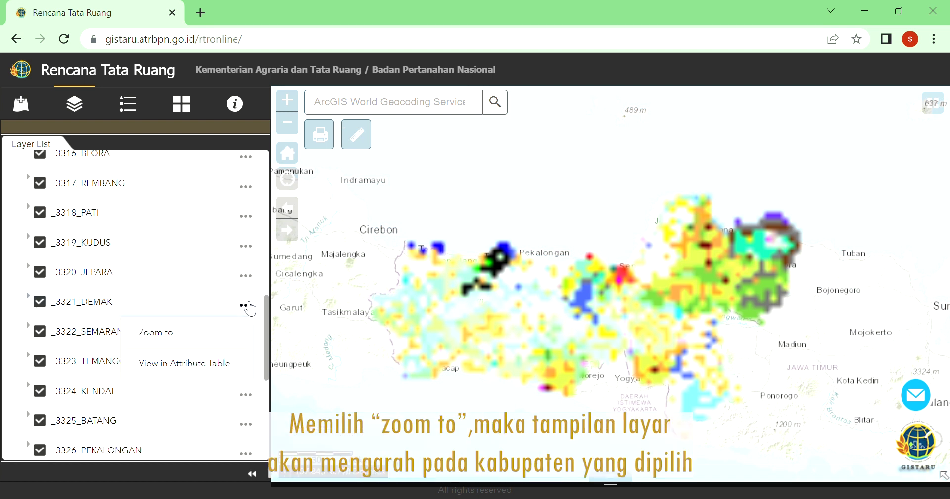
left_click(246, 332)
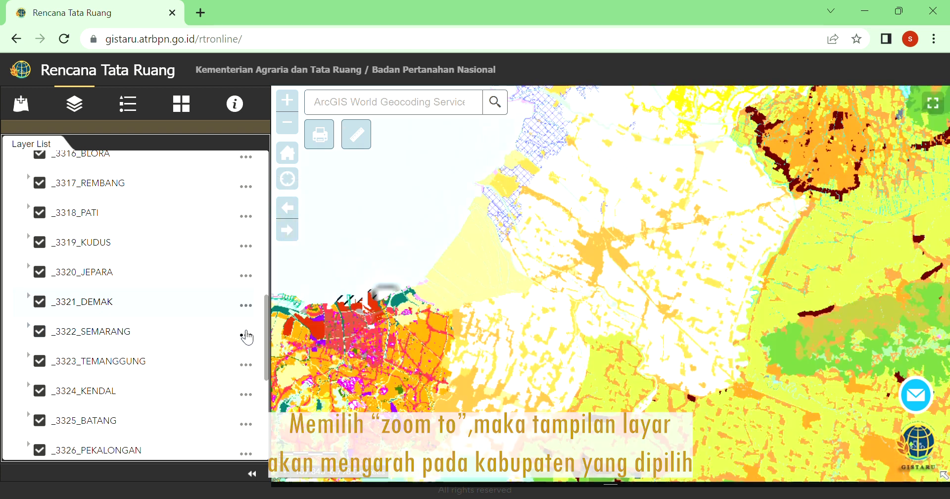
Open the attribute table of the _3321_DEMAK layer and enlarge it to show more rows.
left_click(245, 306)
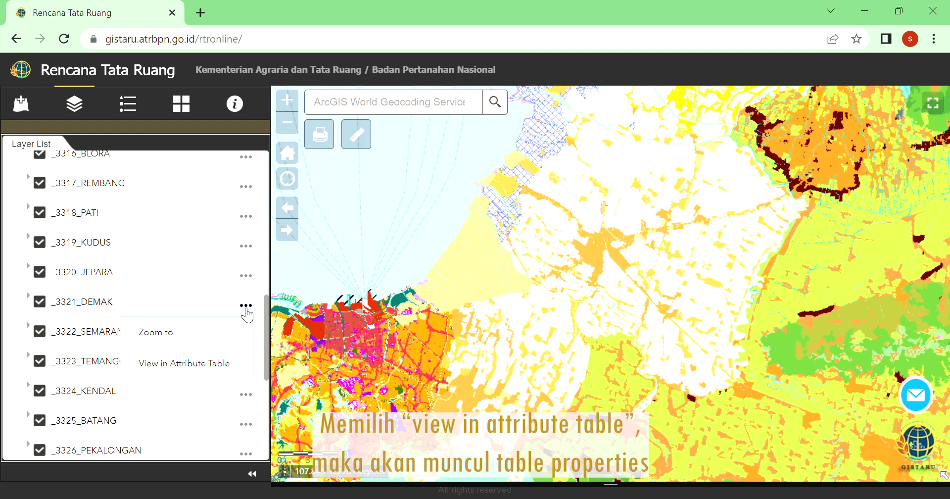
left_click(248, 362)
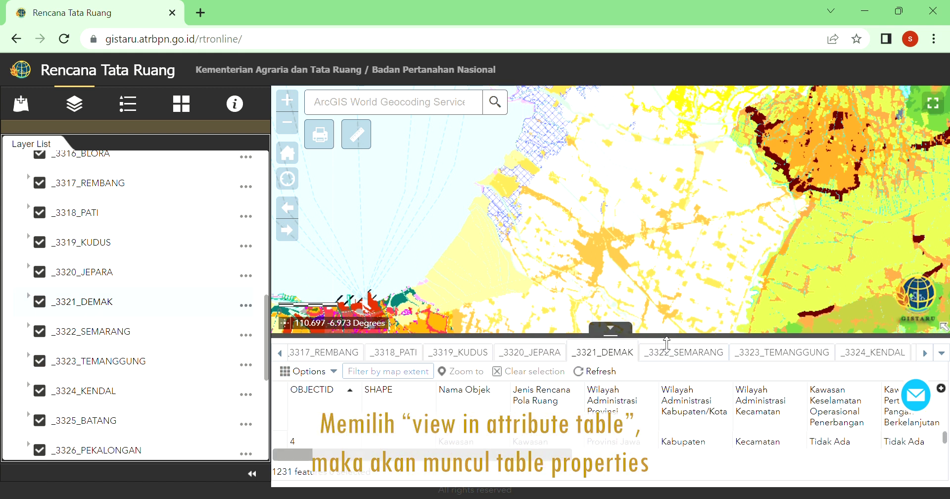
left_click_drag(663, 336, 661, 151)
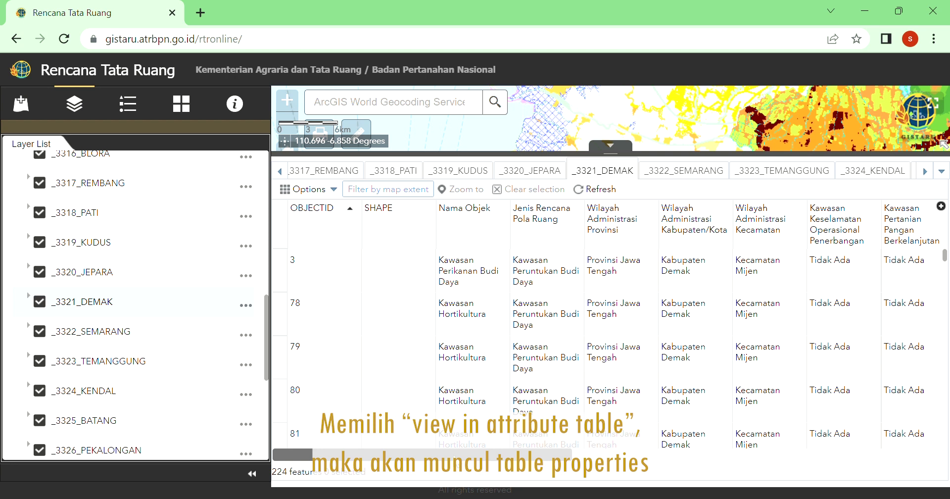
Examine the attribute columns of the _3321_DEMAK table, from the object name through to the shape area.
scroll(593, 322, "right", 10)
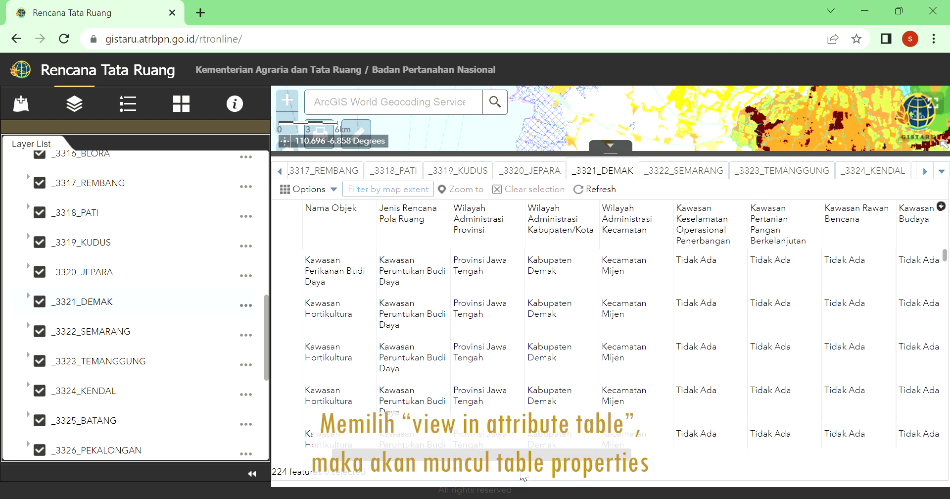
scroll(577, 480, "right", 5)
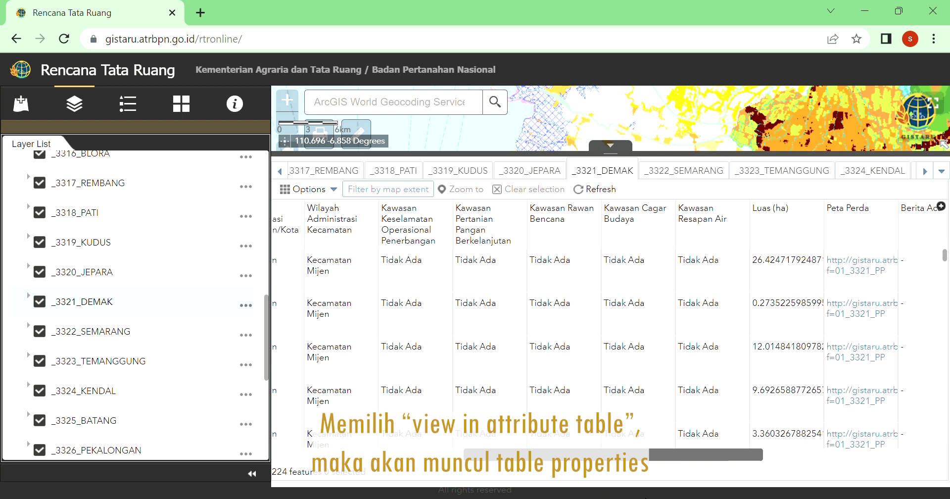
scroll(607, 332, "right", 3)
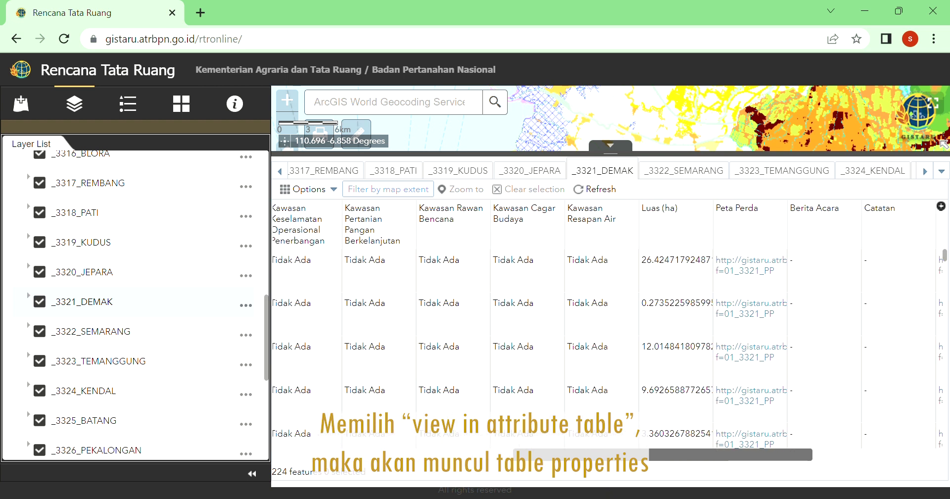
scroll(607, 331, "right", 2)
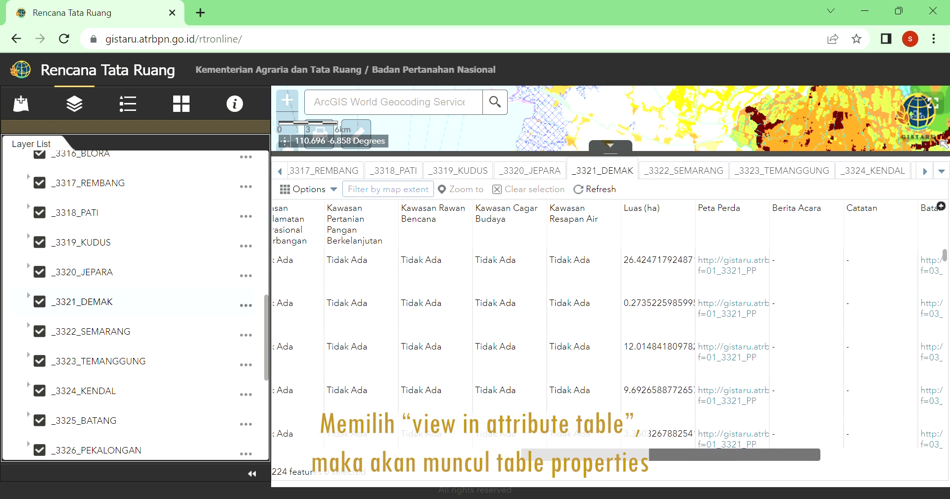
scroll(607, 331, "right", 4)
scroll(607, 332, "right", 4)
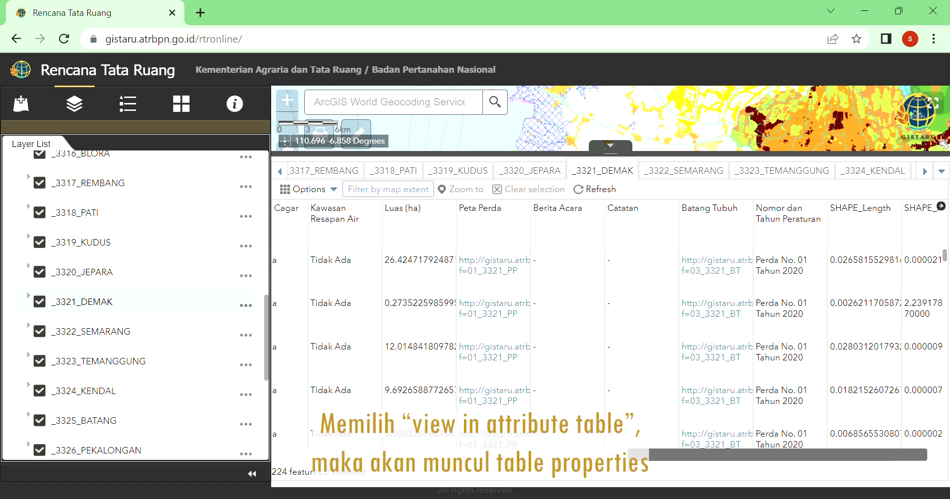
scroll(607, 332, "right", 1)
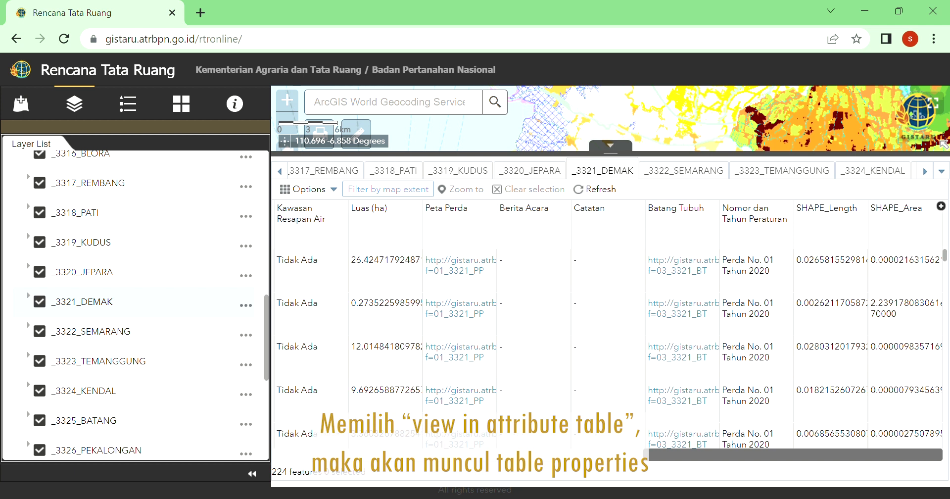
scroll(607, 331, "left", 8)
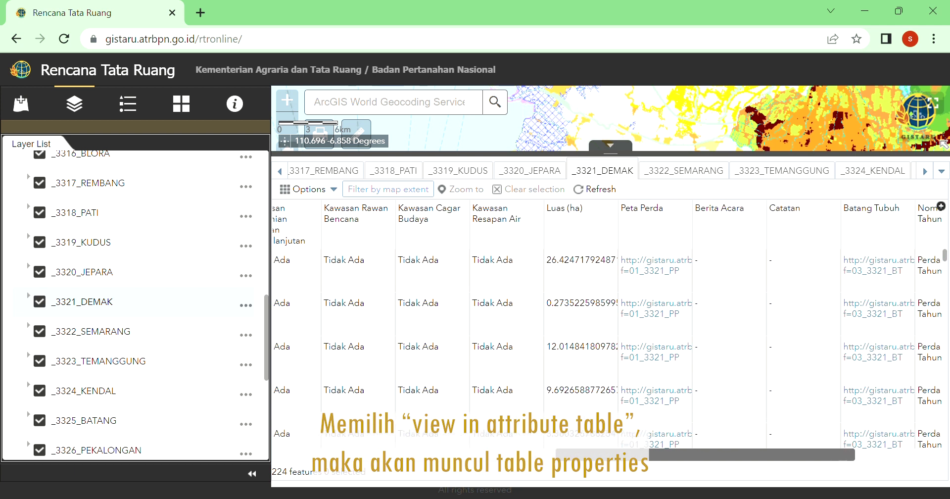
Open the Peta Perda link in the first row of the _3321_DEMAK table and download the map PDF 01_3321_PP.pdf.
scroll(603, 336, "right", 1)
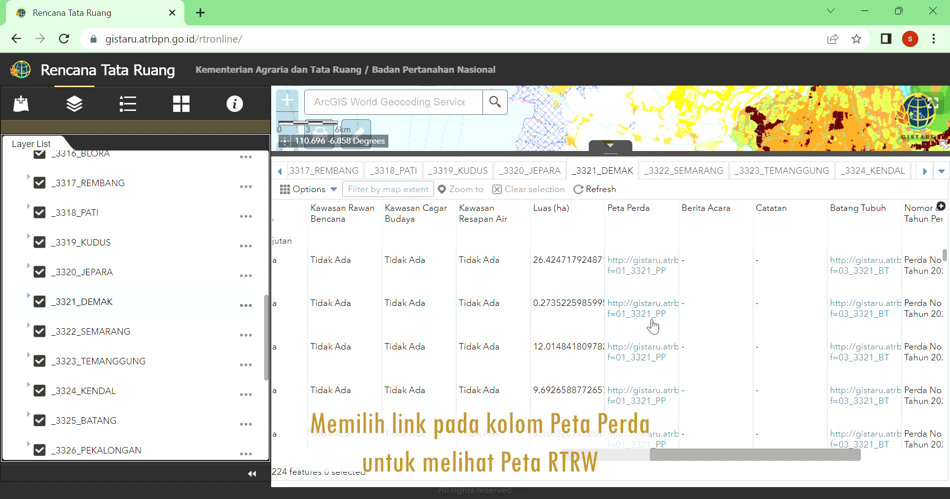
left_click(660, 275)
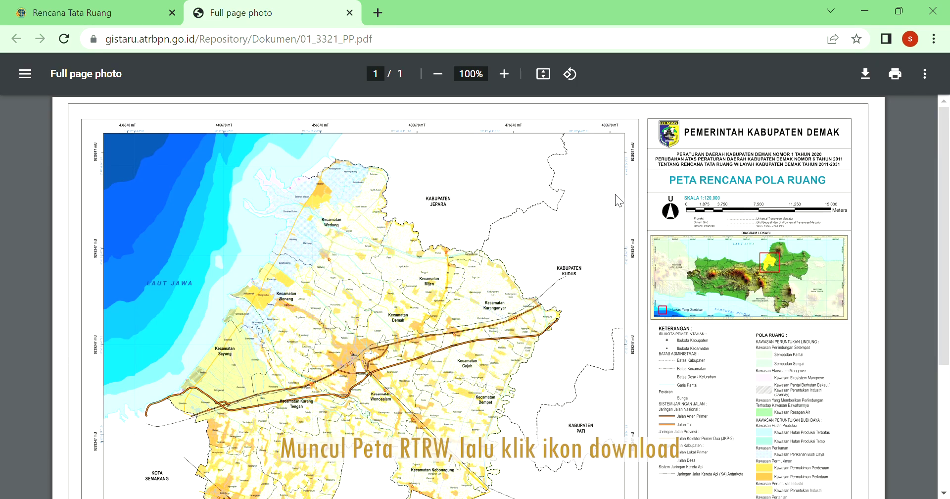
left_click(865, 81)
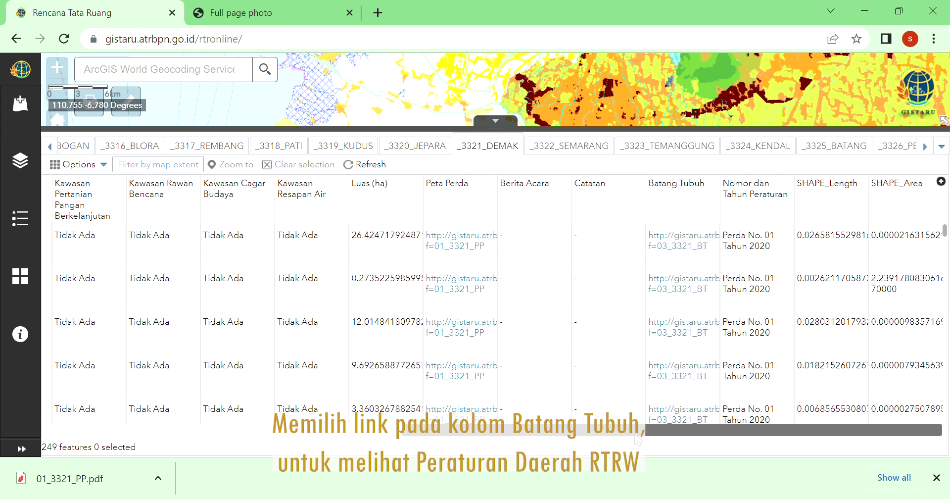
Open the Batang Tubuh link in the first row of the _3321_DEMAK table and download the regulation PDF 03_3321_BT.pdf.
left_click_drag(634, 432, 676, 425)
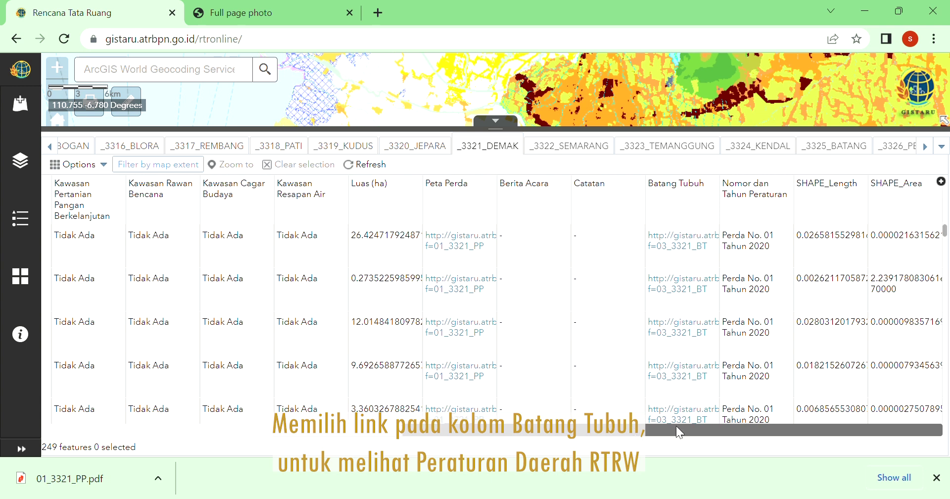
left_click(691, 250)
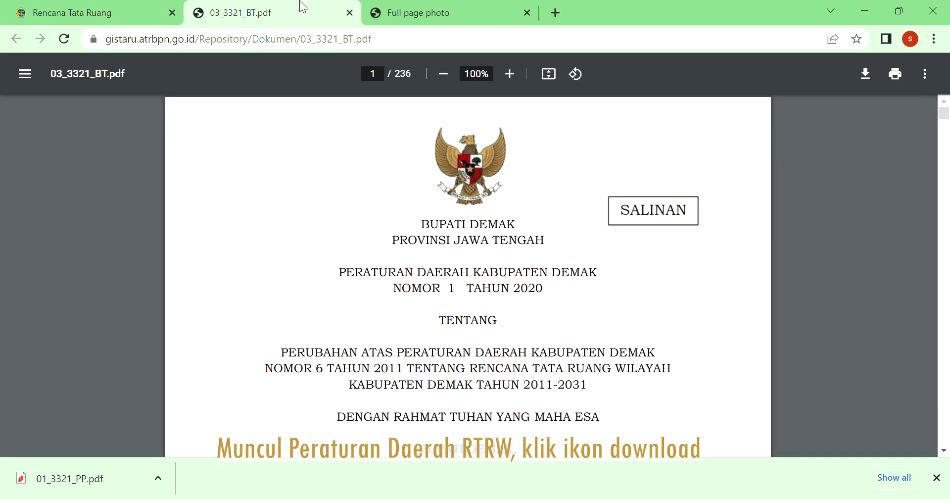
scroll(638, 189, "down", 1)
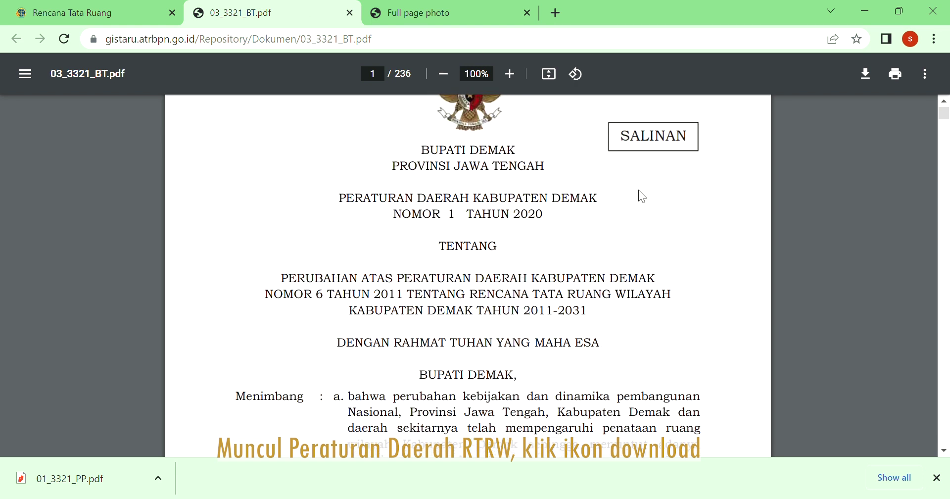
scroll(638, 189, "down", 1)
scroll(638, 190, "down", 1)
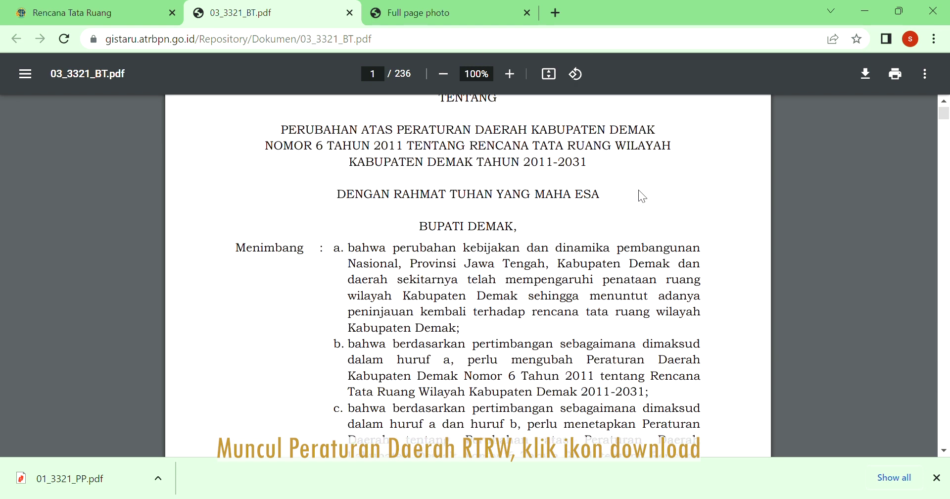
left_click(866, 74)
left_click(581, 410)
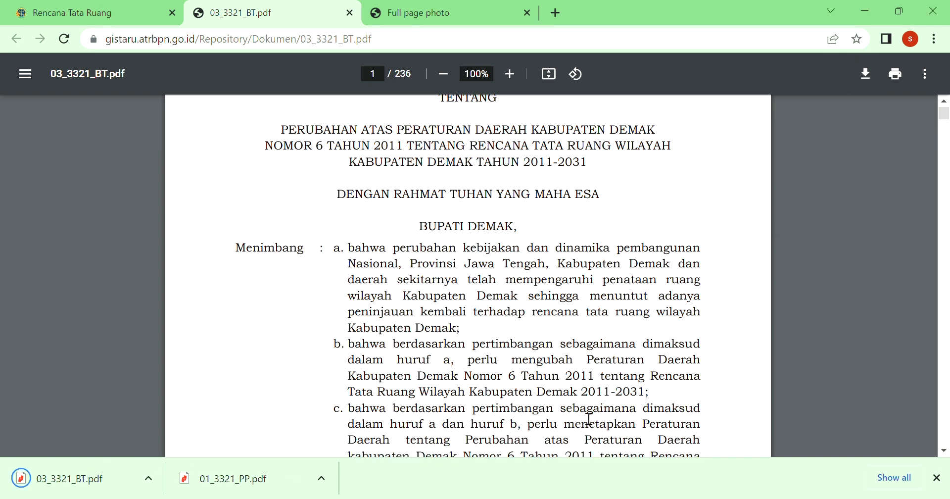